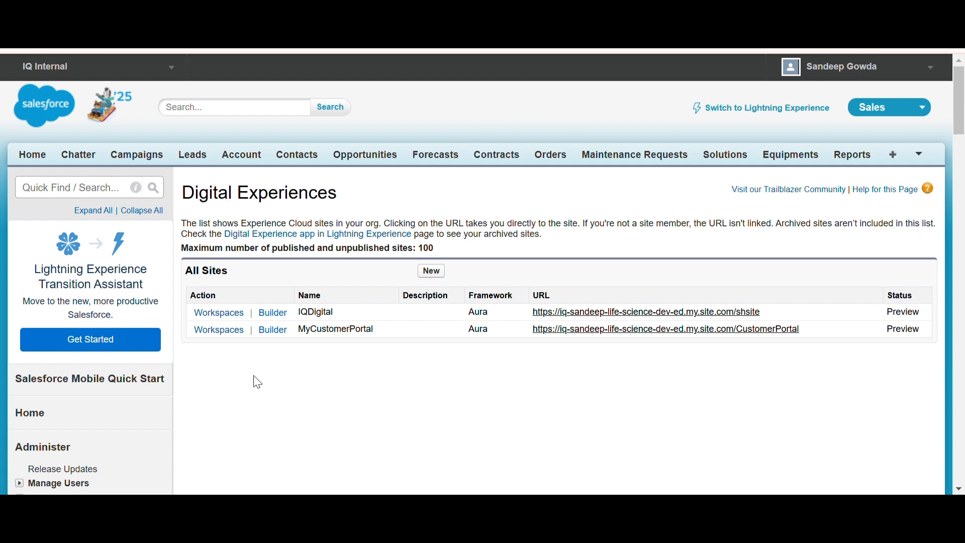
Find All Sites in Setup and open the IQDigital site's Workspaces, then its Gamification settings
click(47, 194)
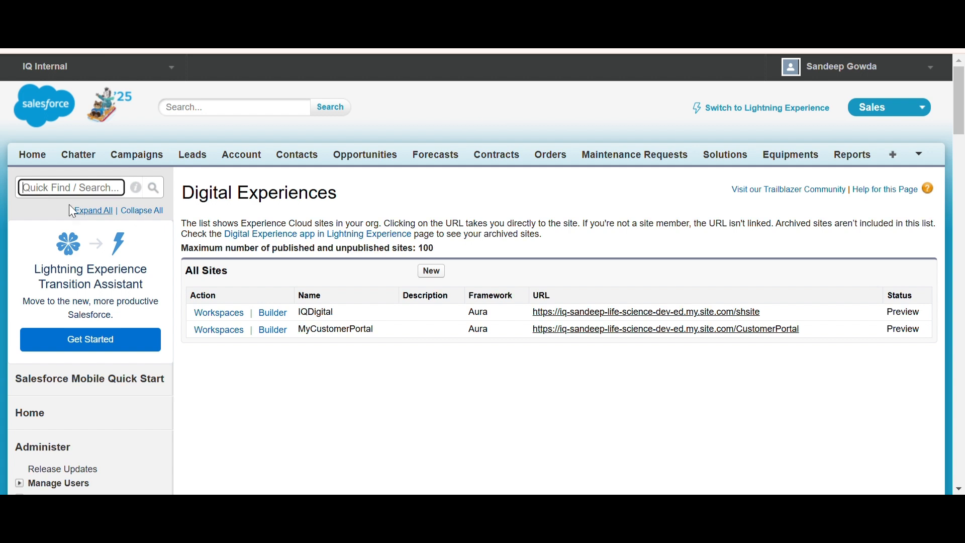
text(All)
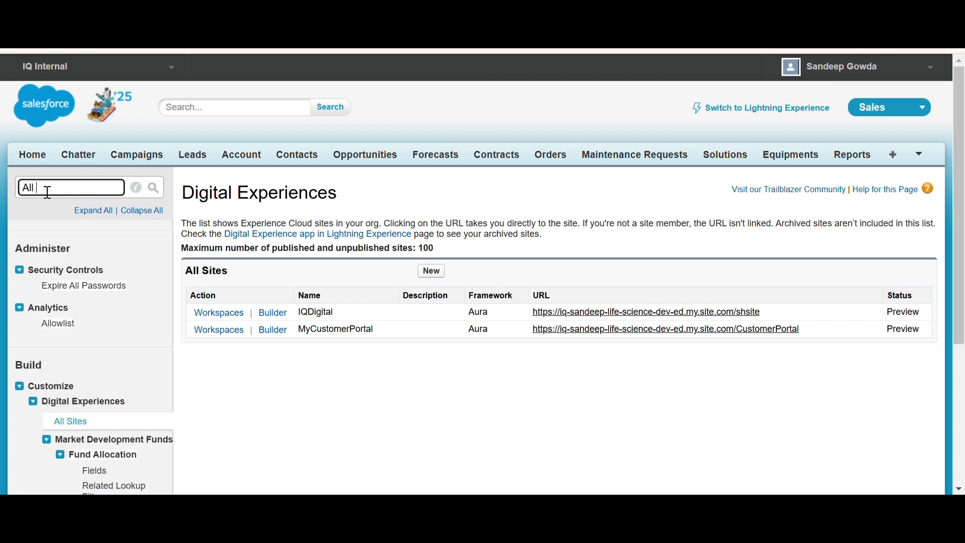
text( site)
key(BackSpace)
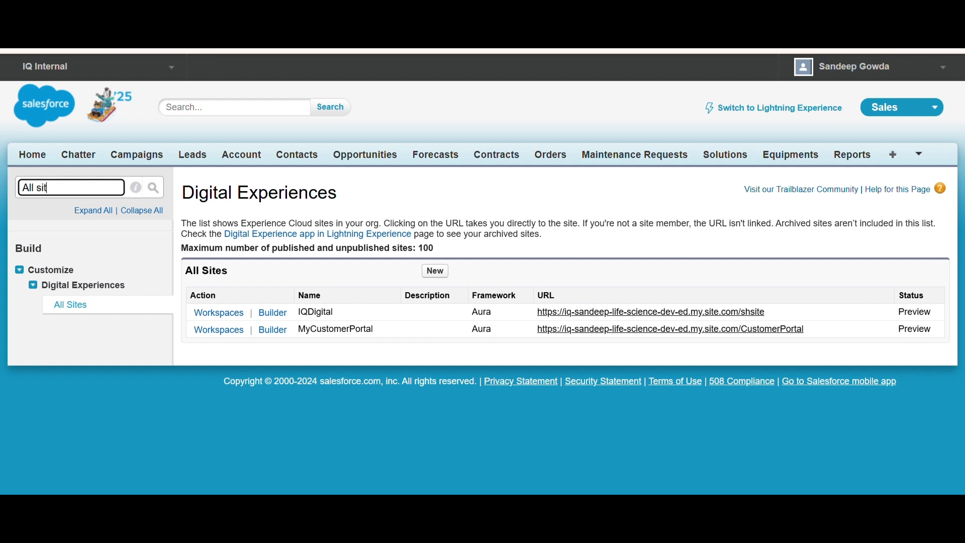
click(222, 313)
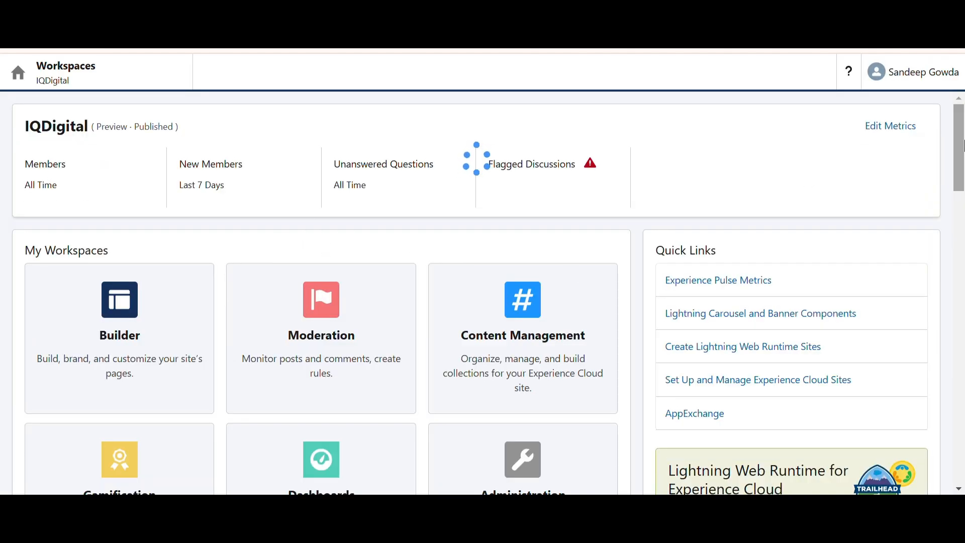
drag(962, 159, 964, 202)
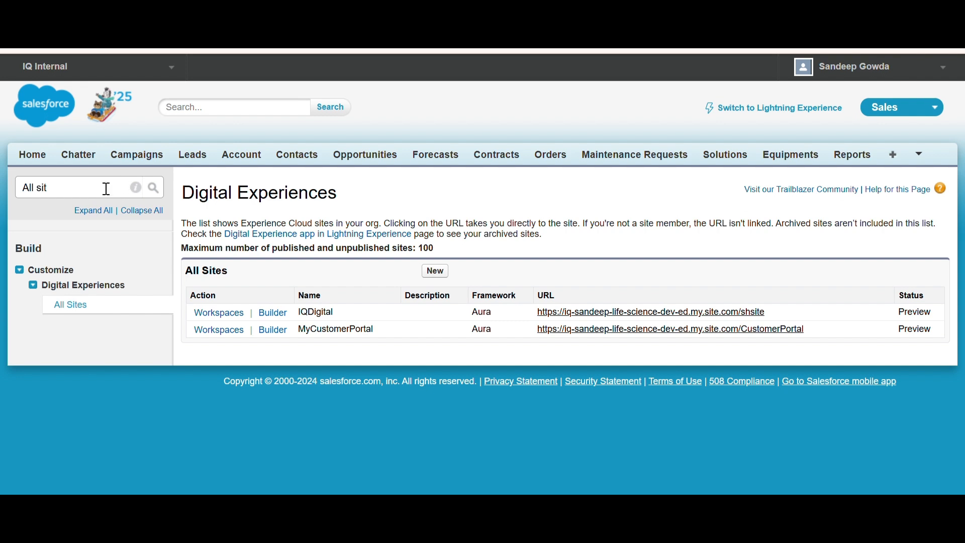
Enable the Thanks setting in WDC Settings and save
drag(104, 185, 23, 188)
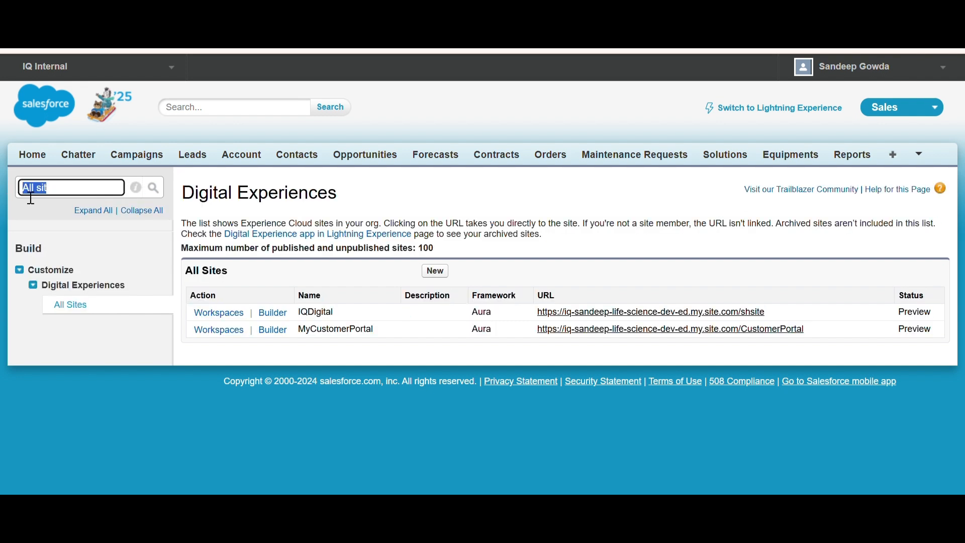
text(WD)
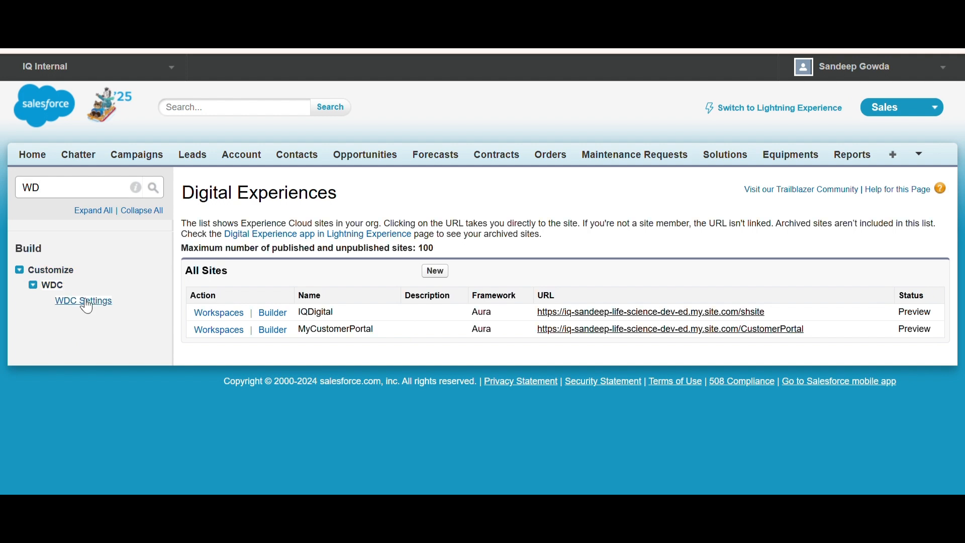
click(83, 303)
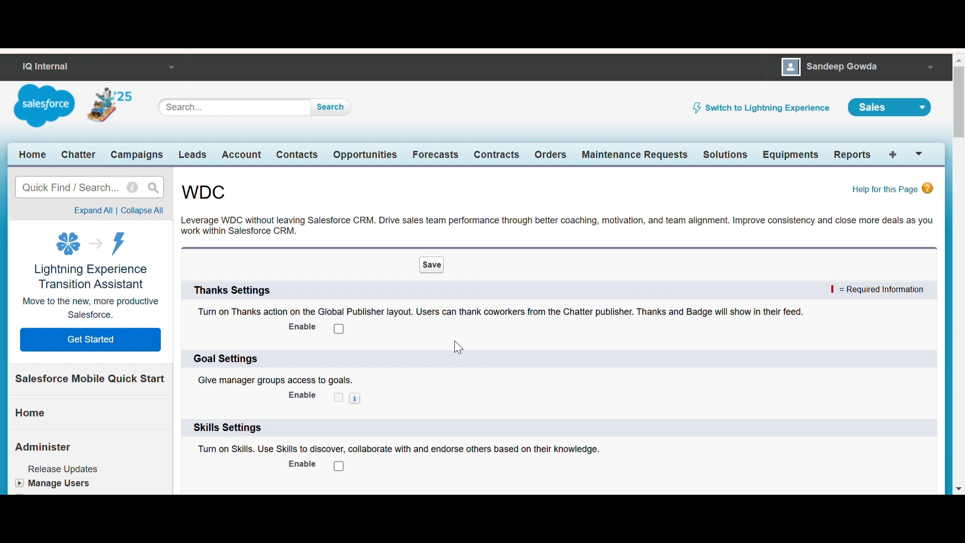
click(339, 330)
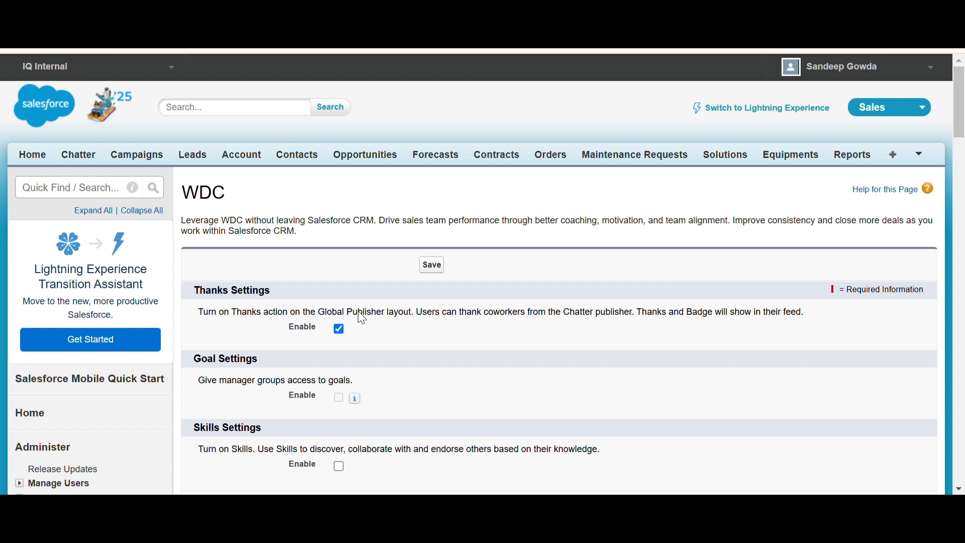
click(436, 267)
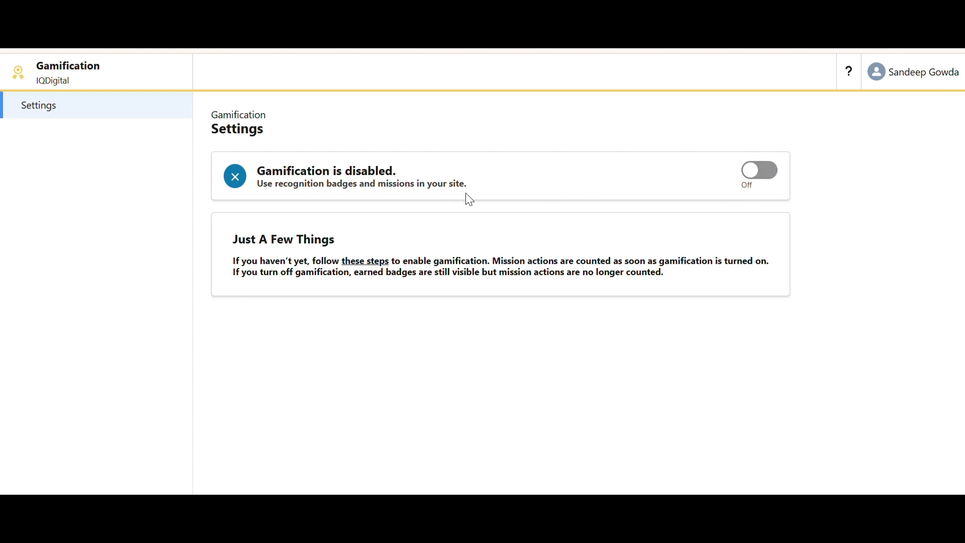
Turn on gamification for the site and open Recognition Badges
click(771, 179)
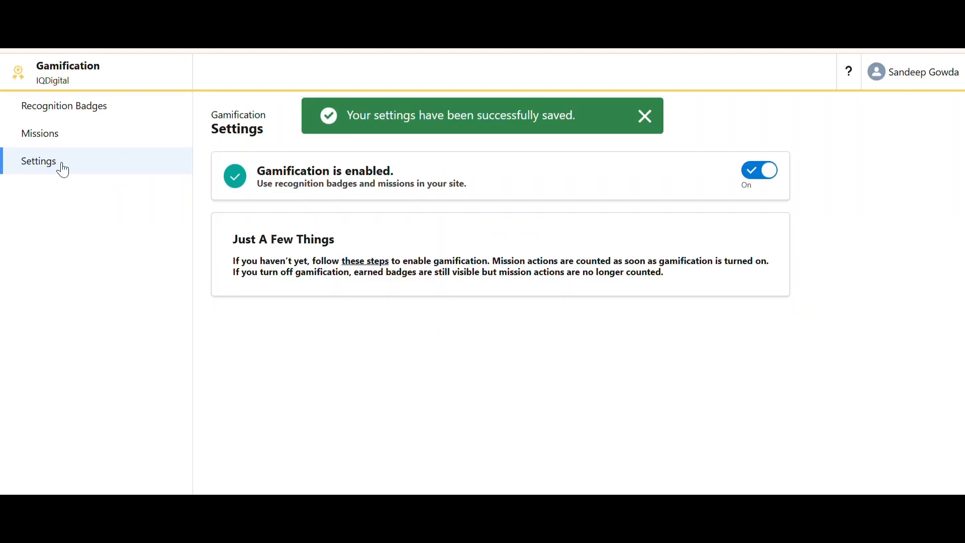
click(99, 112)
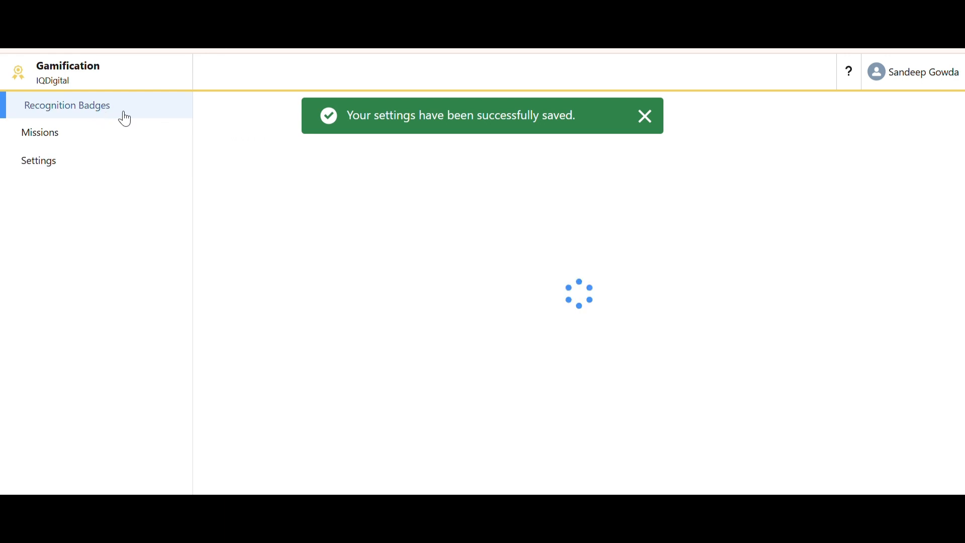
click(642, 117)
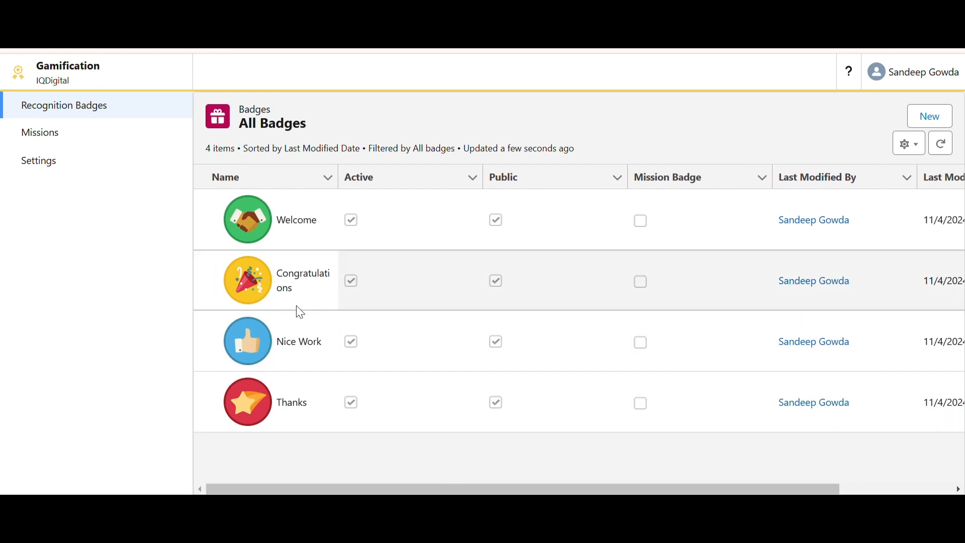
Examine the badge list columns and the row actions of the first badge
drag(469, 489, 734, 465)
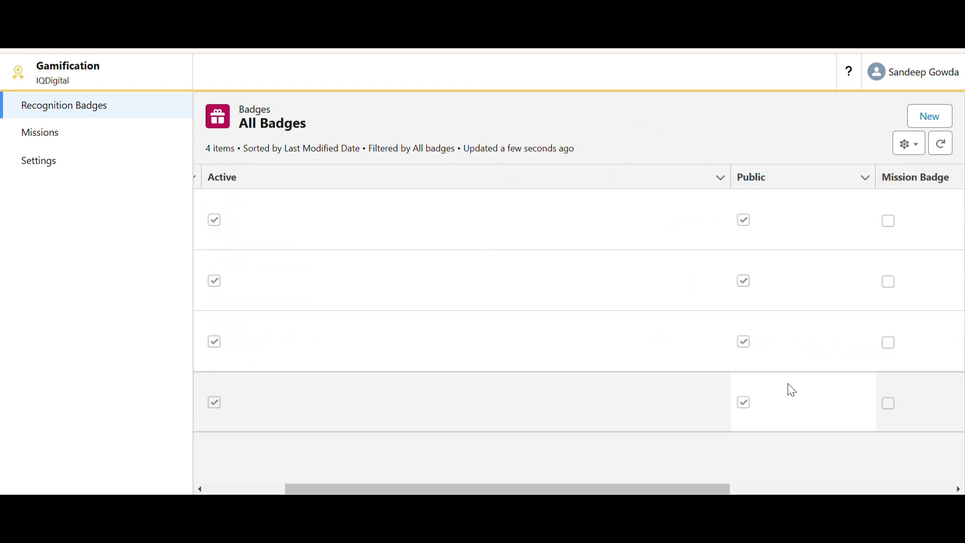
drag(635, 487, 905, 463)
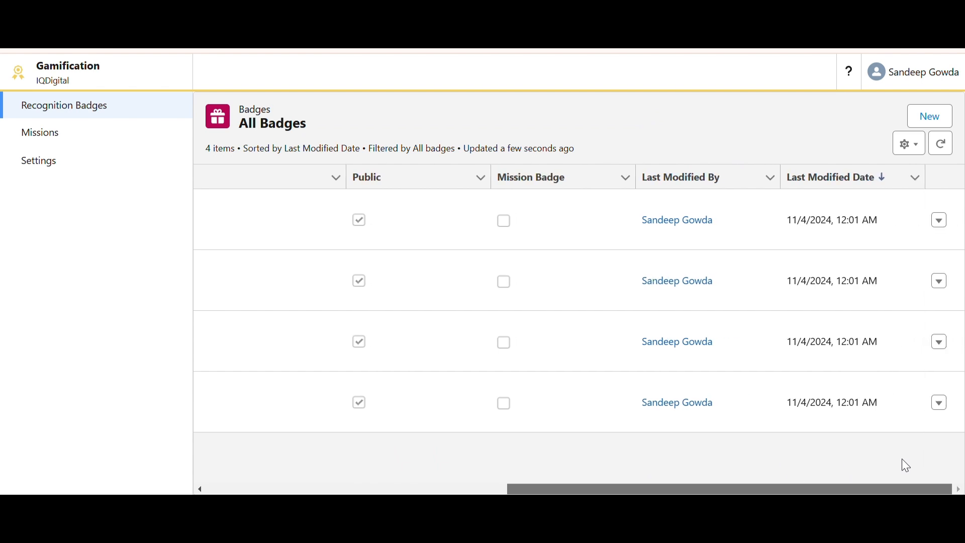
click(949, 226)
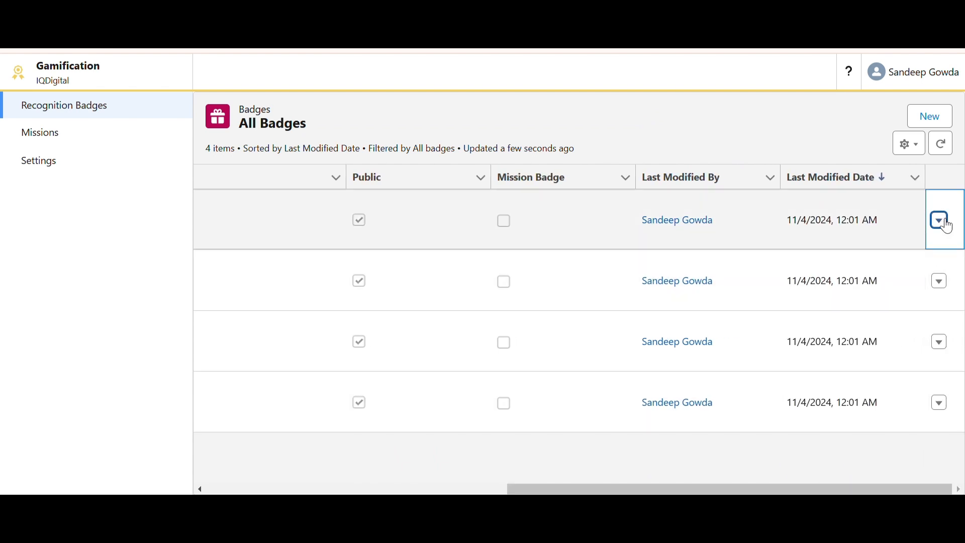
click(950, 226)
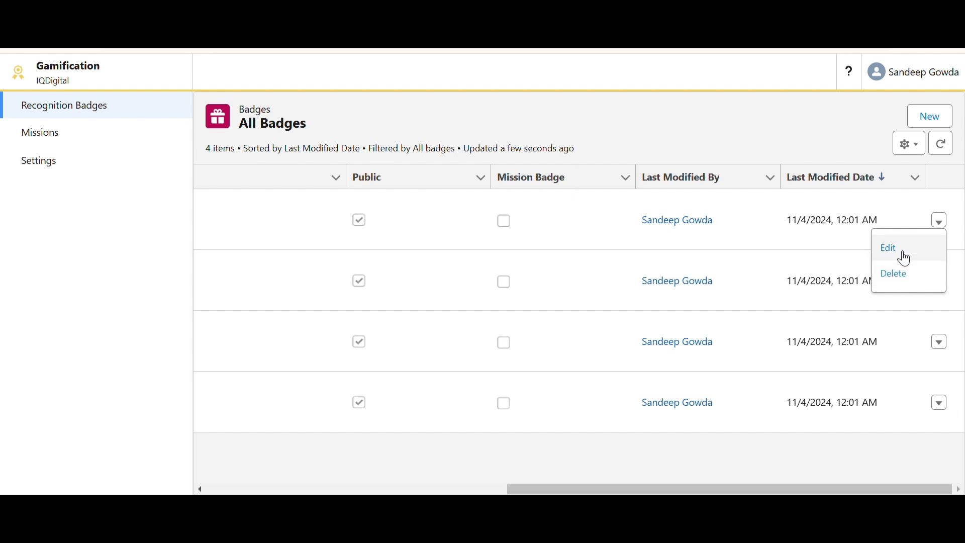
click(946, 127)
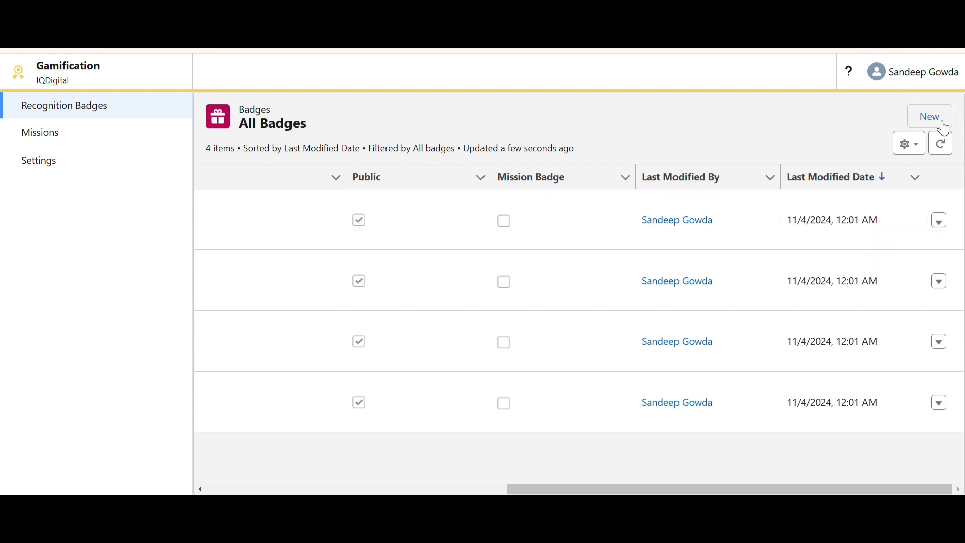
mouse_move(564, 187)
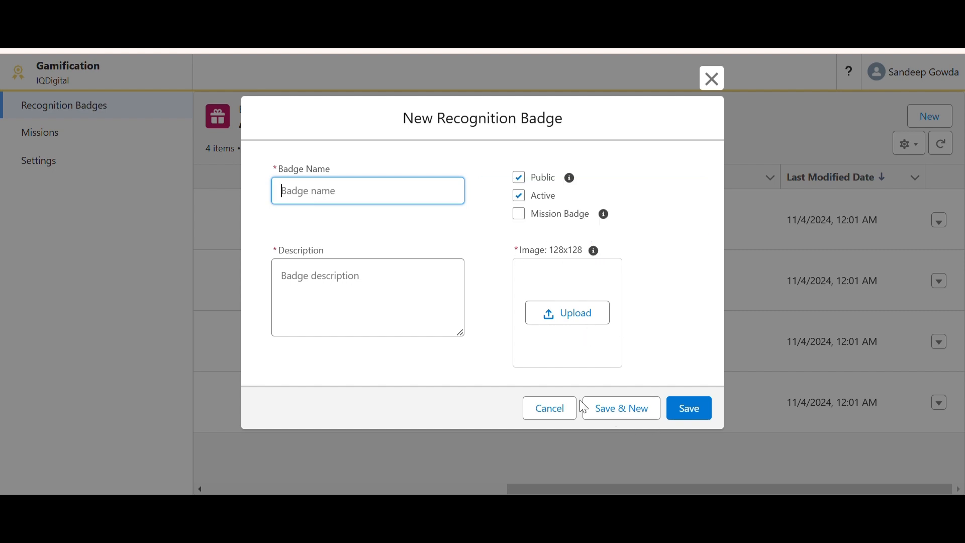
click(563, 409)
drag(660, 486, 318, 460)
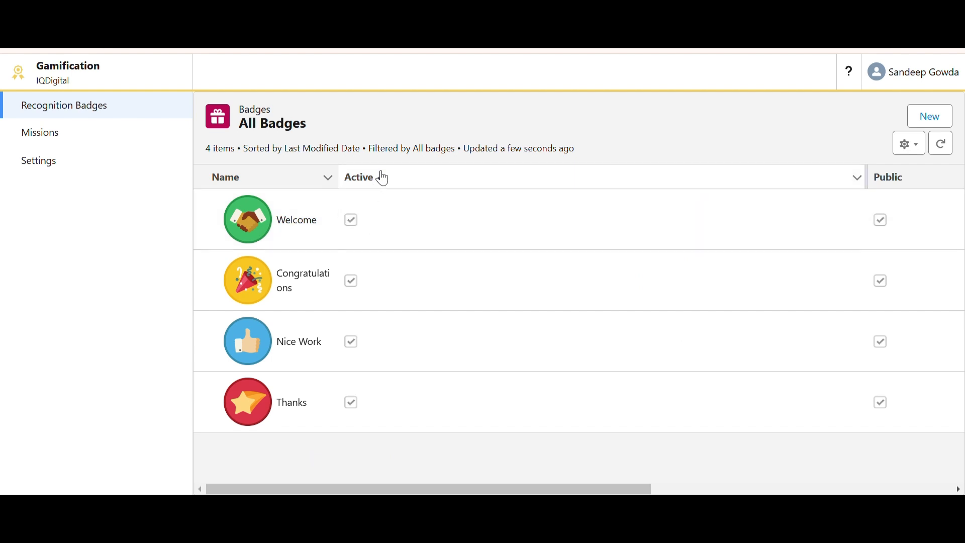
Return to All Sites in Setup and open the IQDigital site in Experience Builder
click(340, 235)
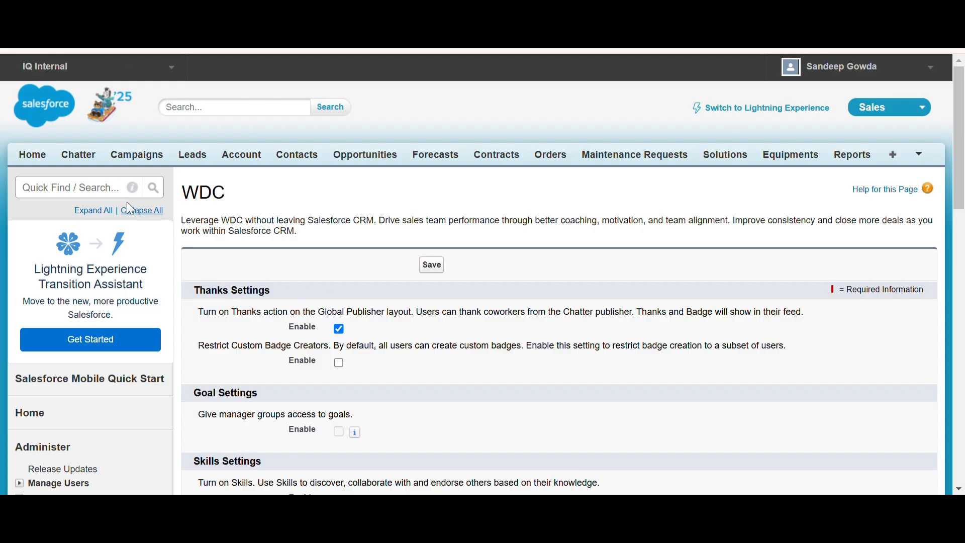
click(117, 190)
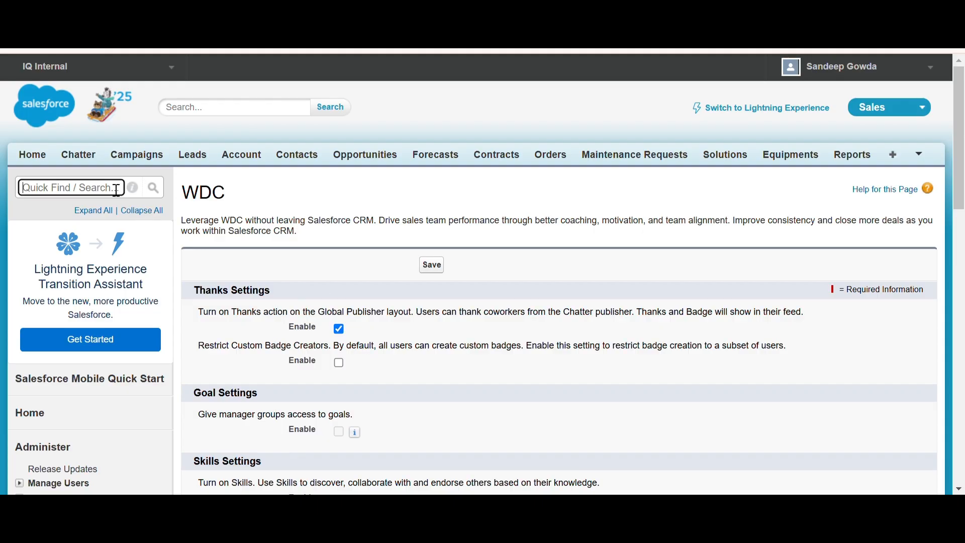
text(All)
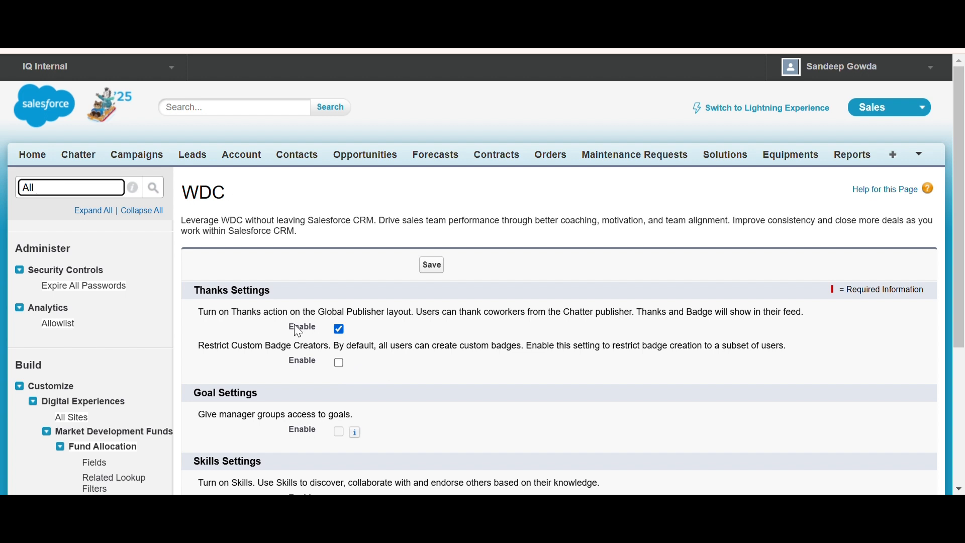
text(Sites)
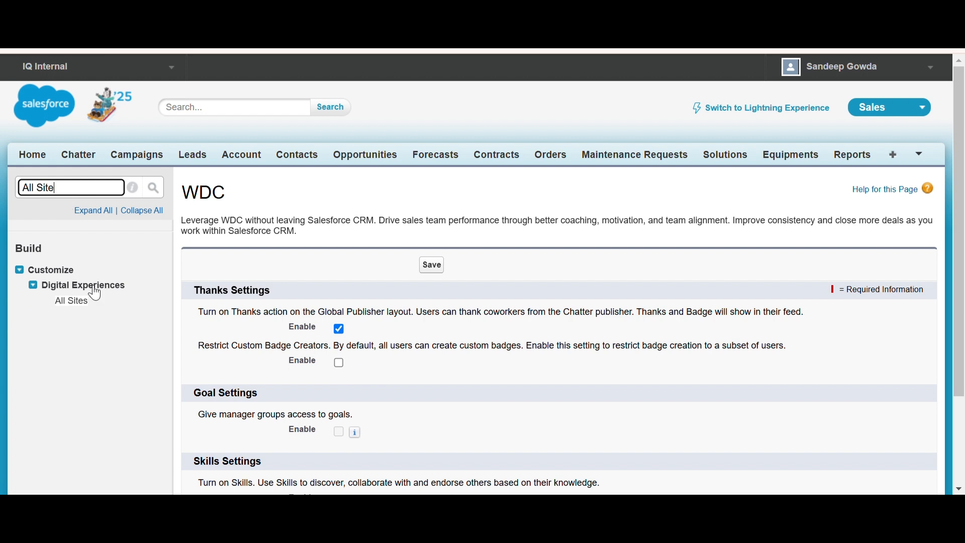
click(75, 304)
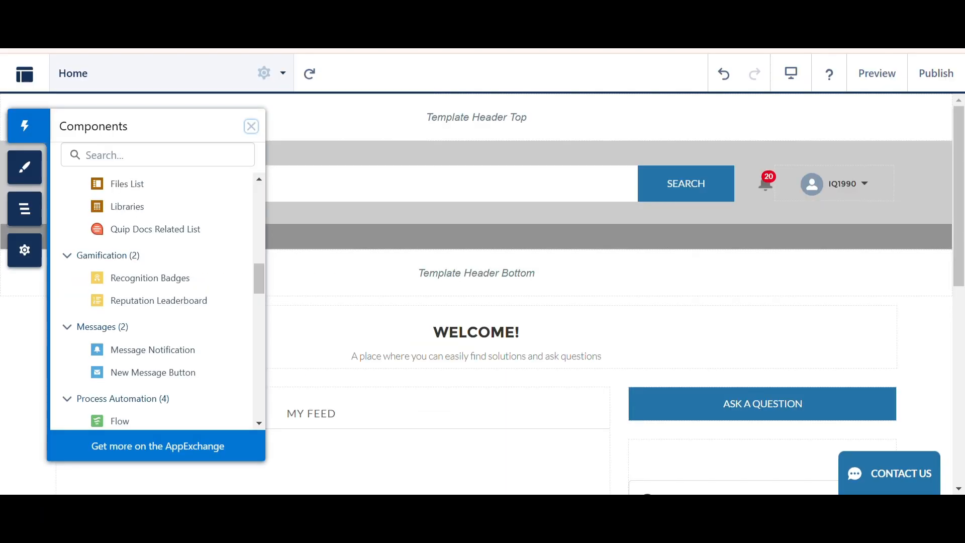
Add the Recognition Badges component to the home page's right column between the trending topics panels
click(251, 127)
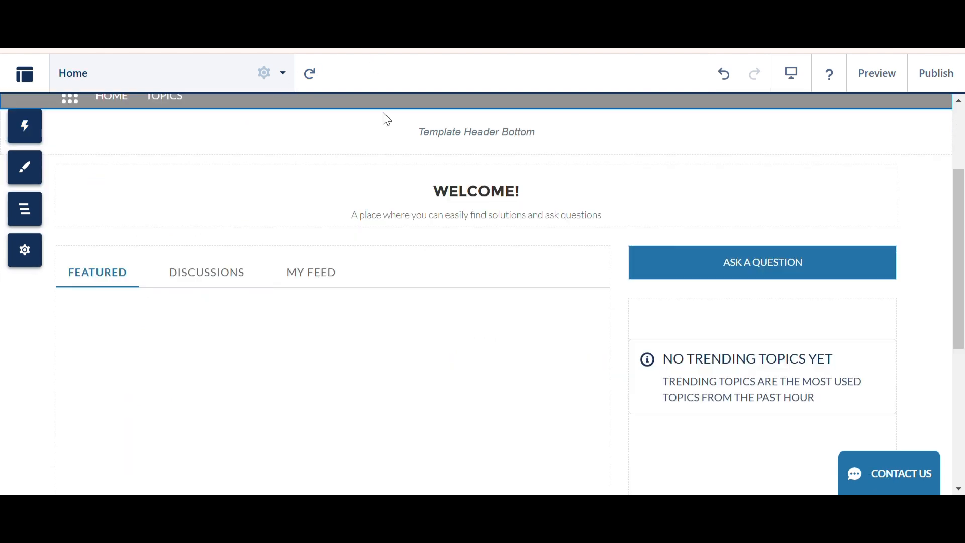
drag(963, 230, 962, 155)
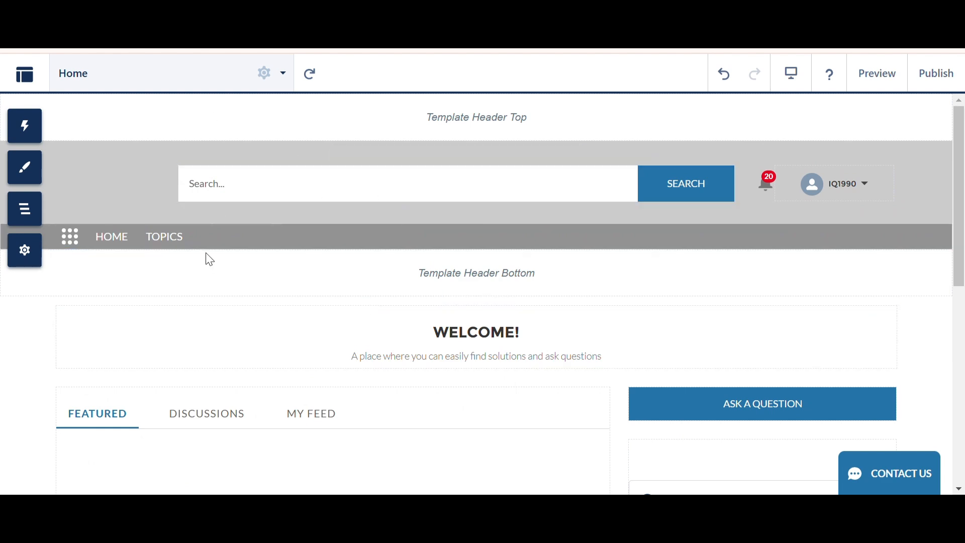
click(39, 135)
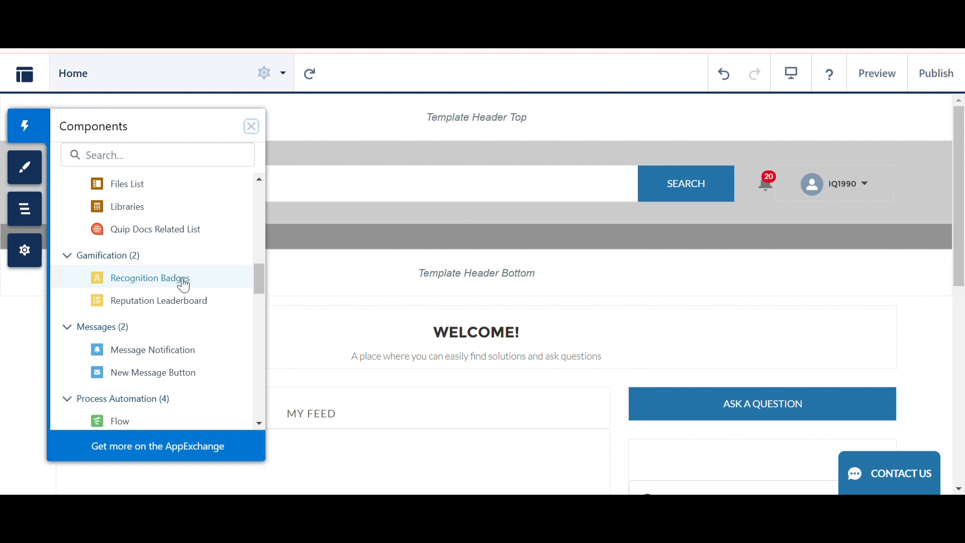
drag(959, 211, 963, 379)
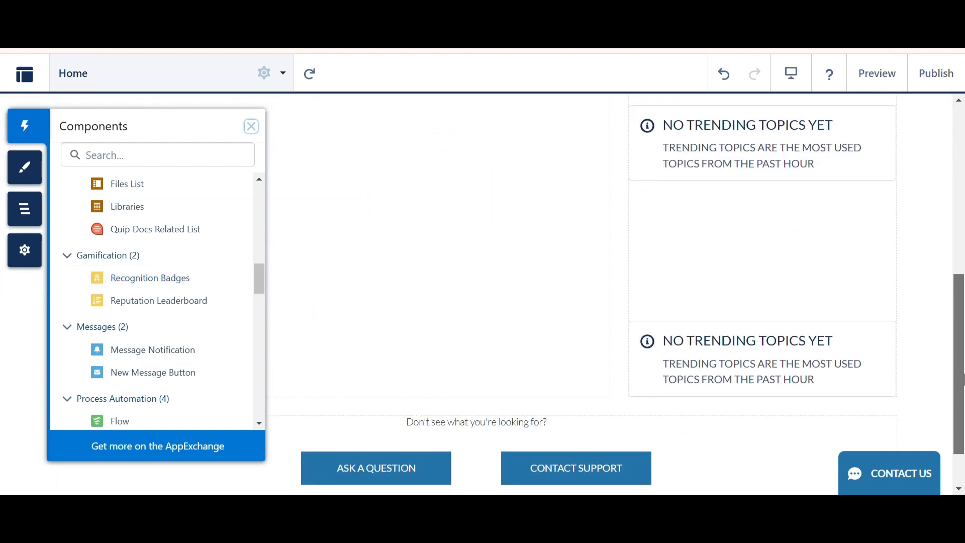
drag(119, 282, 704, 222)
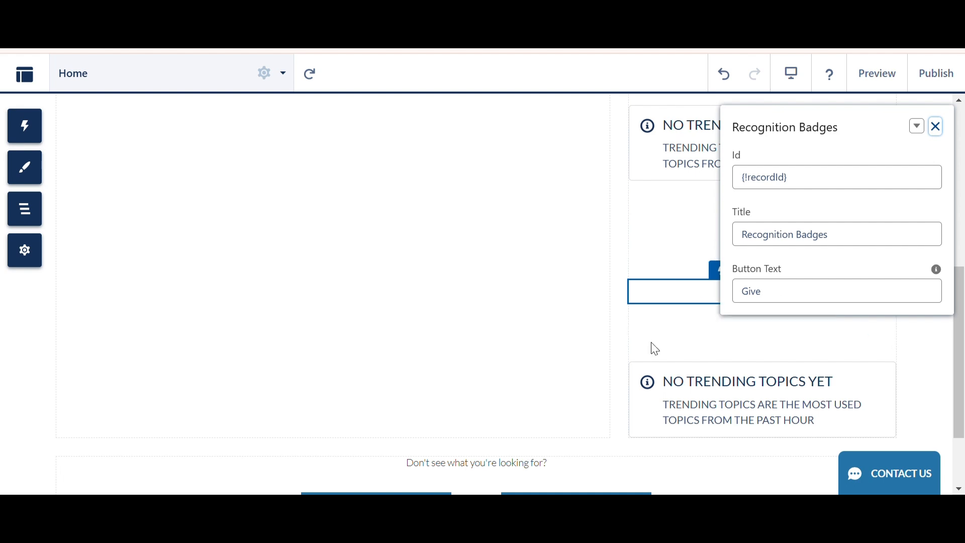
click(571, 218)
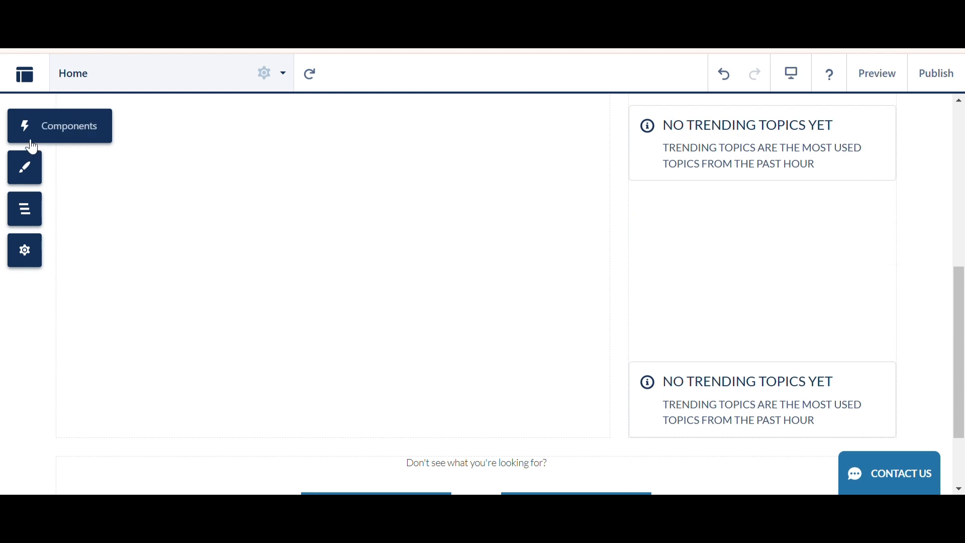
Search Setup for Badge and browse the Badge and Badge Received object settings
click(56, 129)
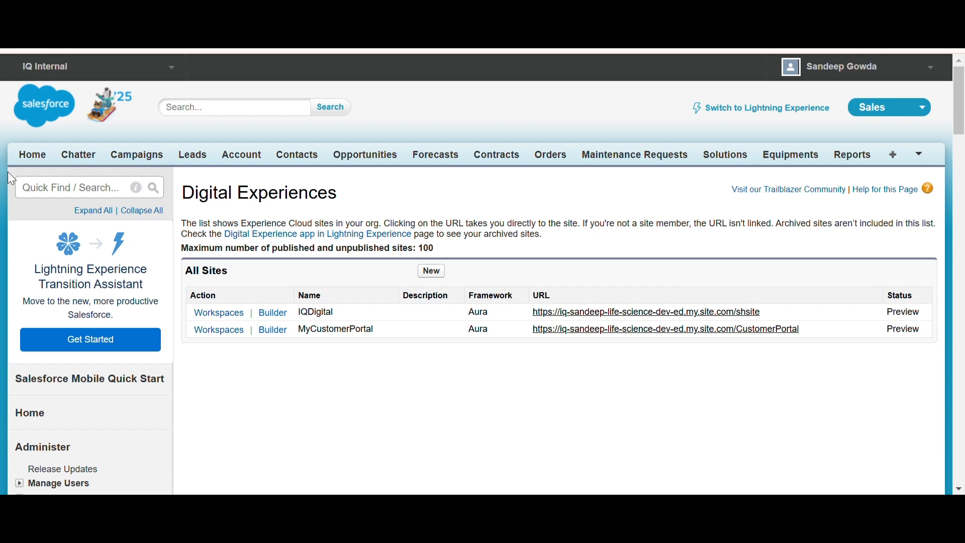
click(39, 194)
text(Badge)
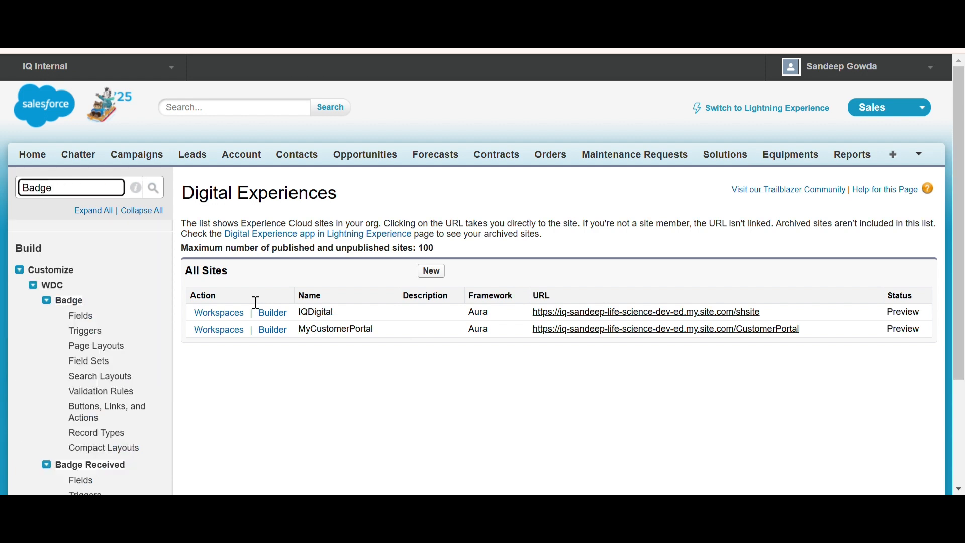
drag(964, 264, 964, 362)
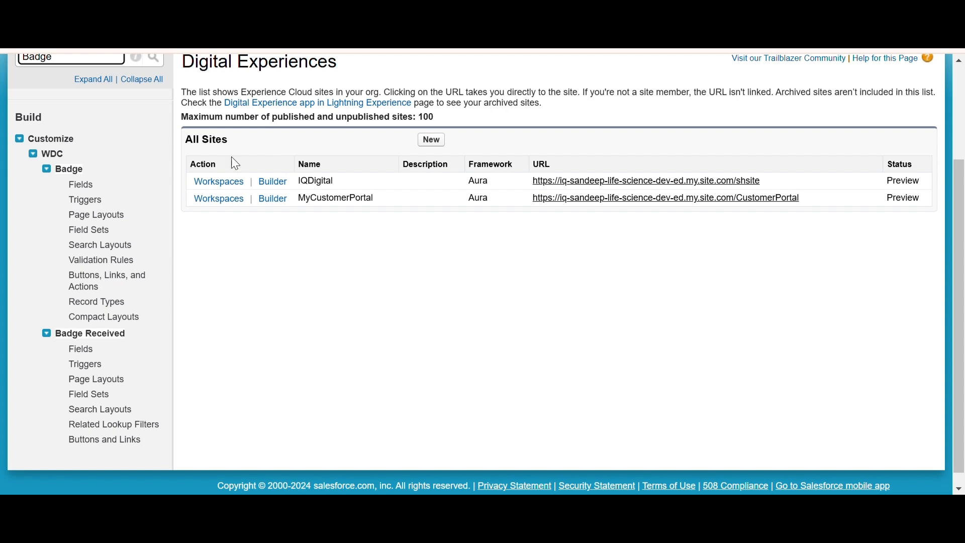
drag(959, 237, 963, 209)
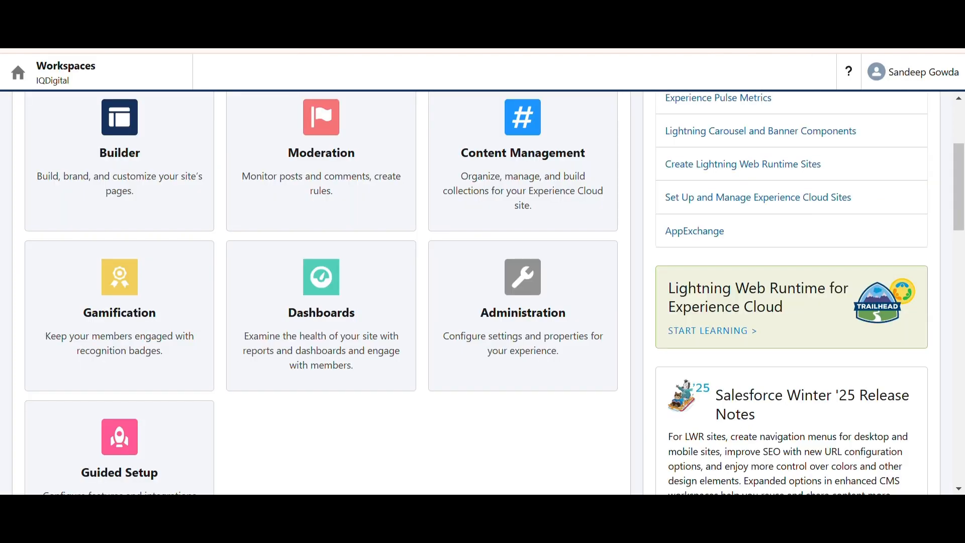
In the site's Administration Preferences, enable setup and display of reputation levels and save the preferences
click(523, 314)
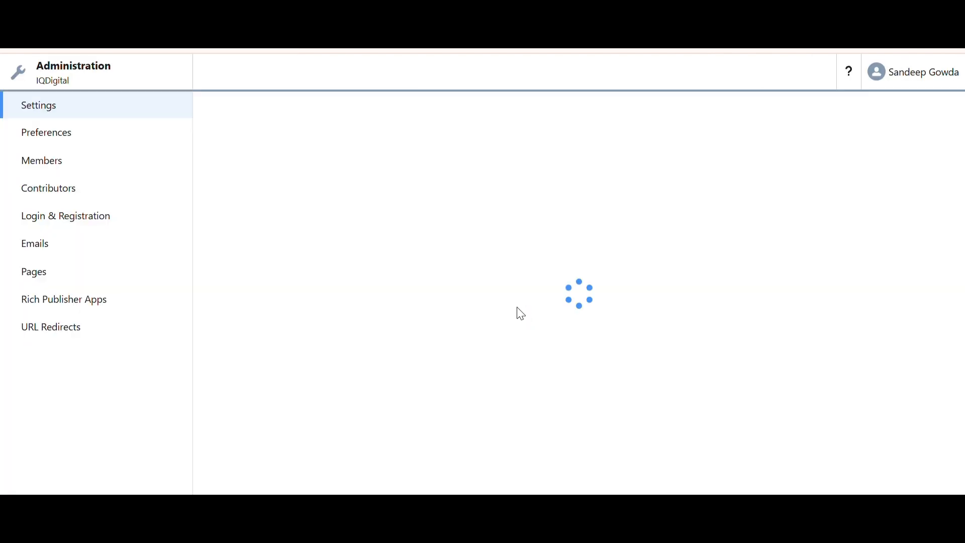
click(71, 138)
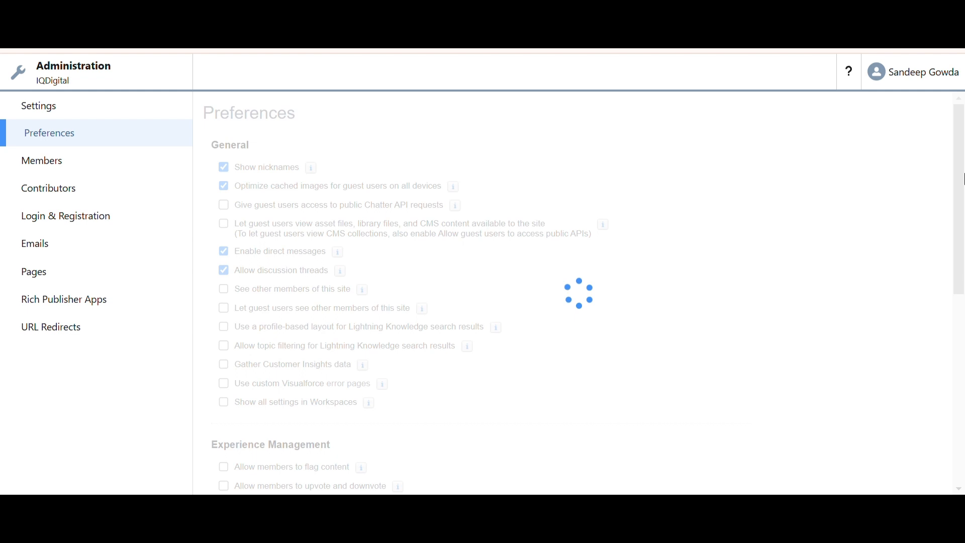
drag(963, 178, 962, 318)
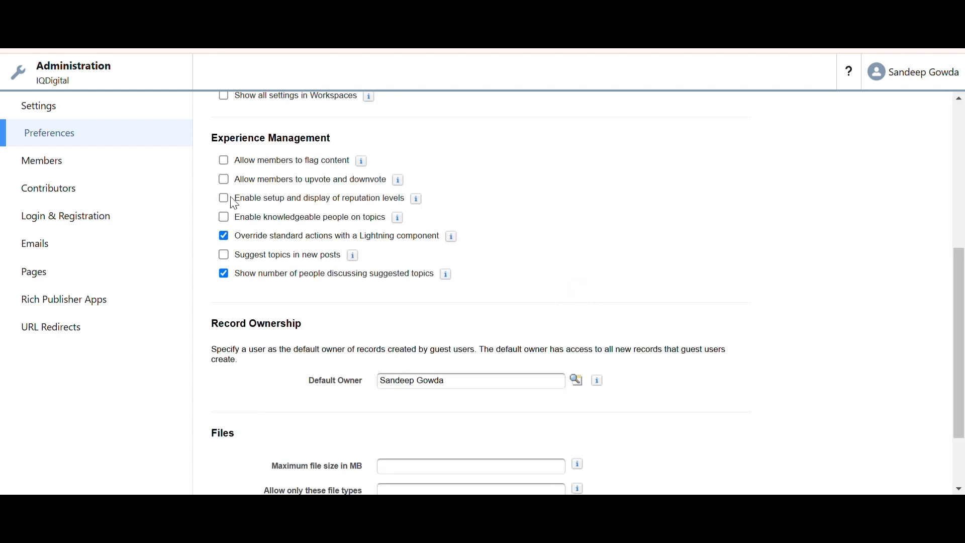
click(225, 200)
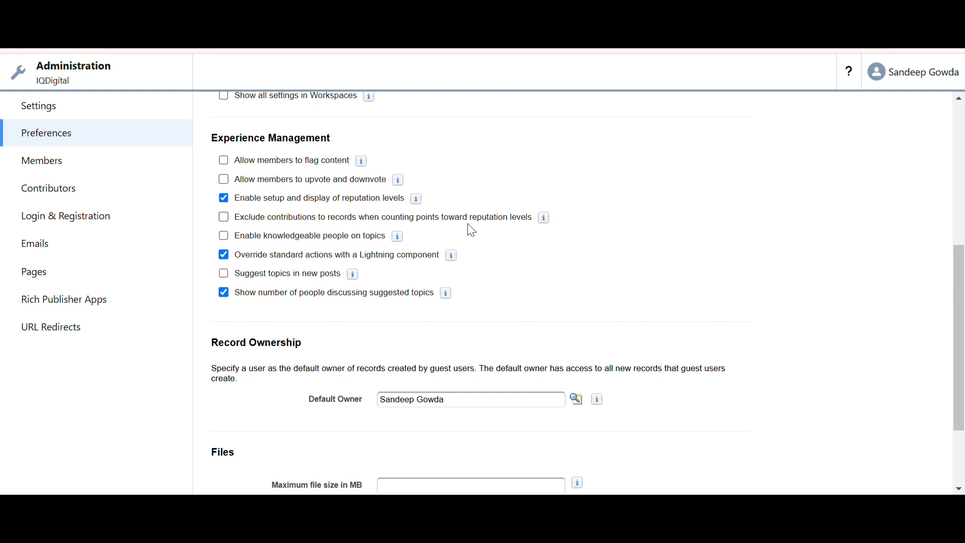
drag(960, 315, 636, 248)
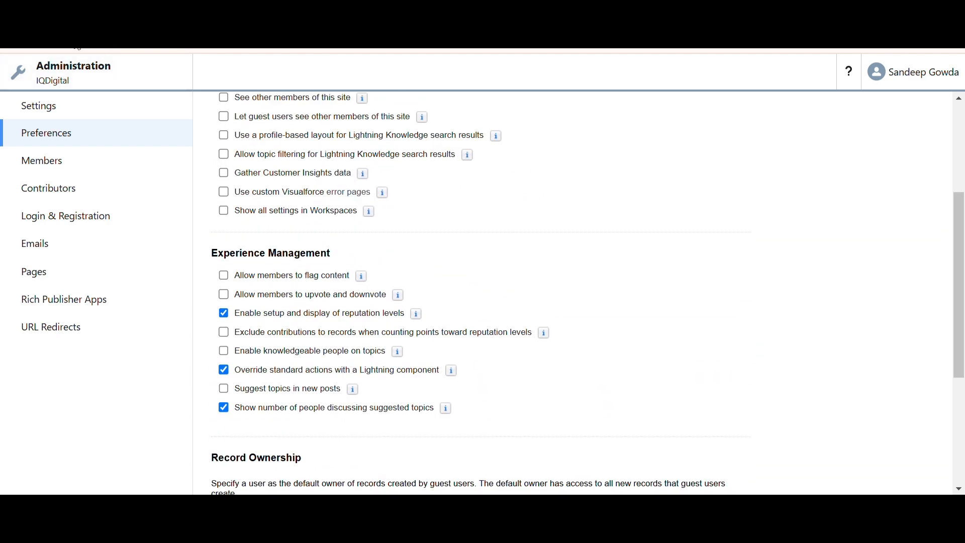
click(75, 46)
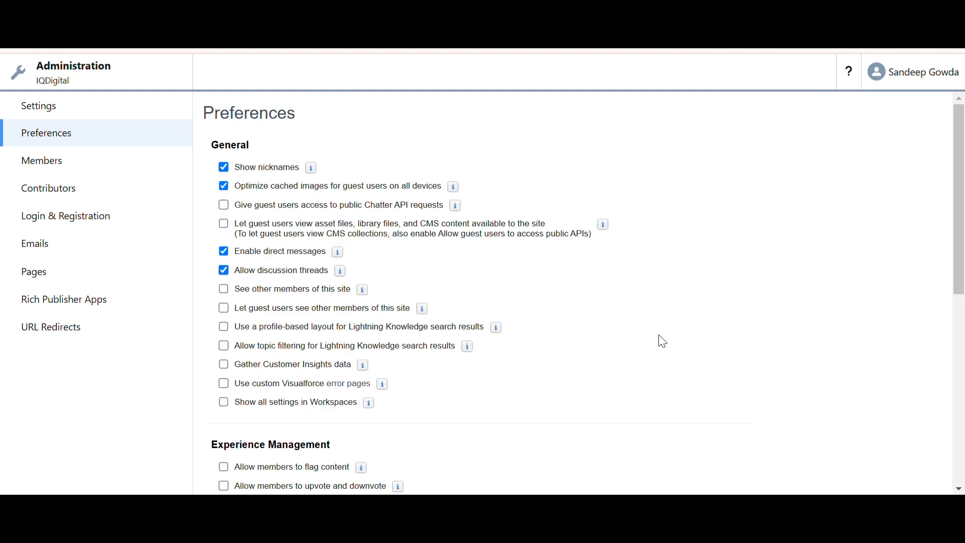
drag(954, 263, 964, 363)
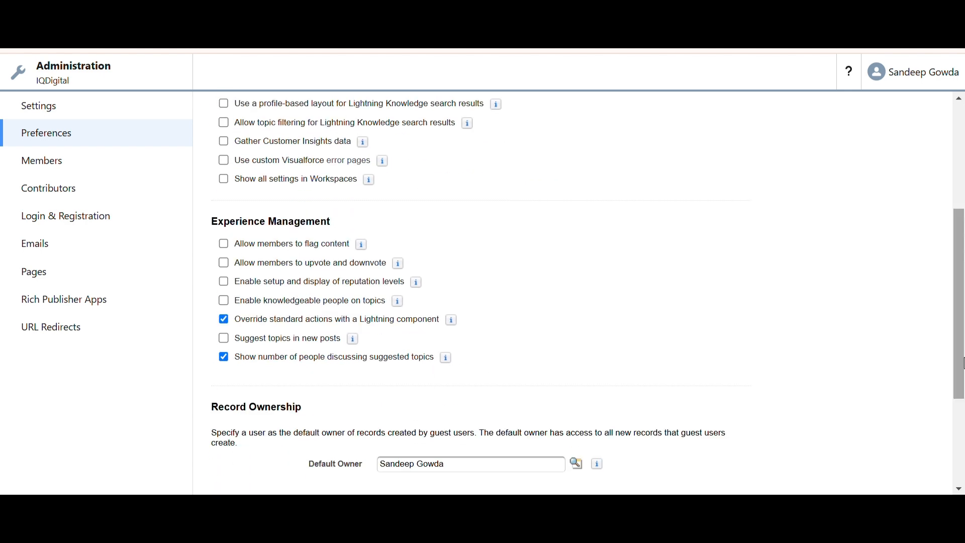
click(224, 282)
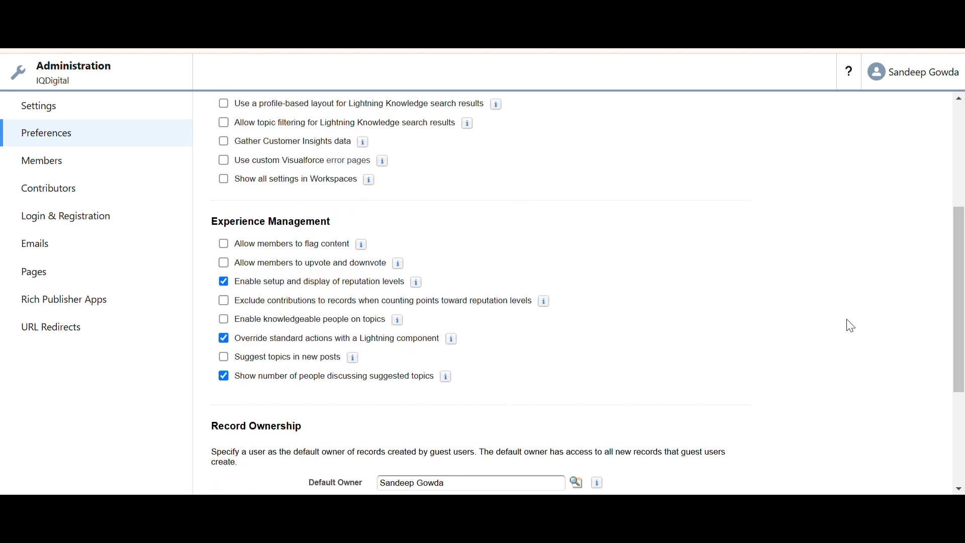
drag(961, 313, 964, 402)
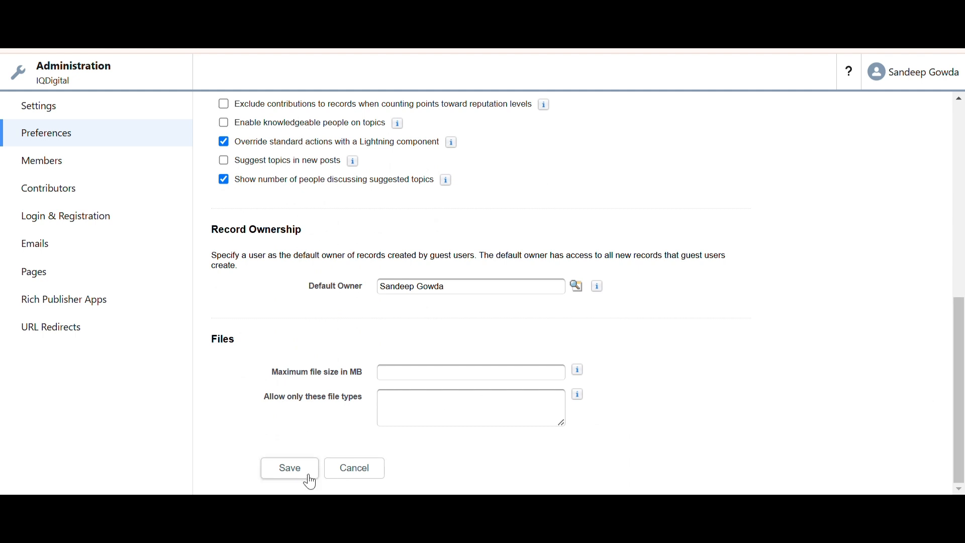
click(290, 469)
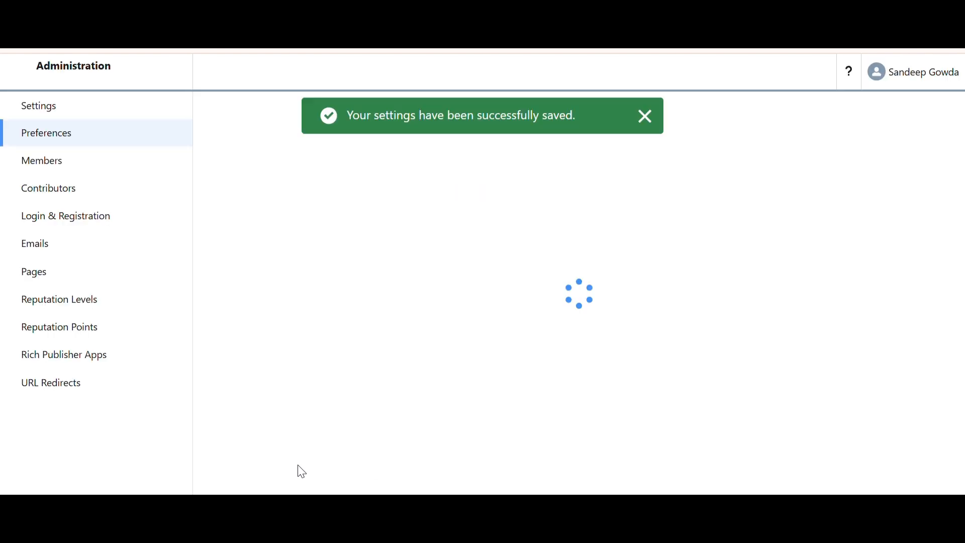
Open Reputation Levels and name the first level level1
click(89, 303)
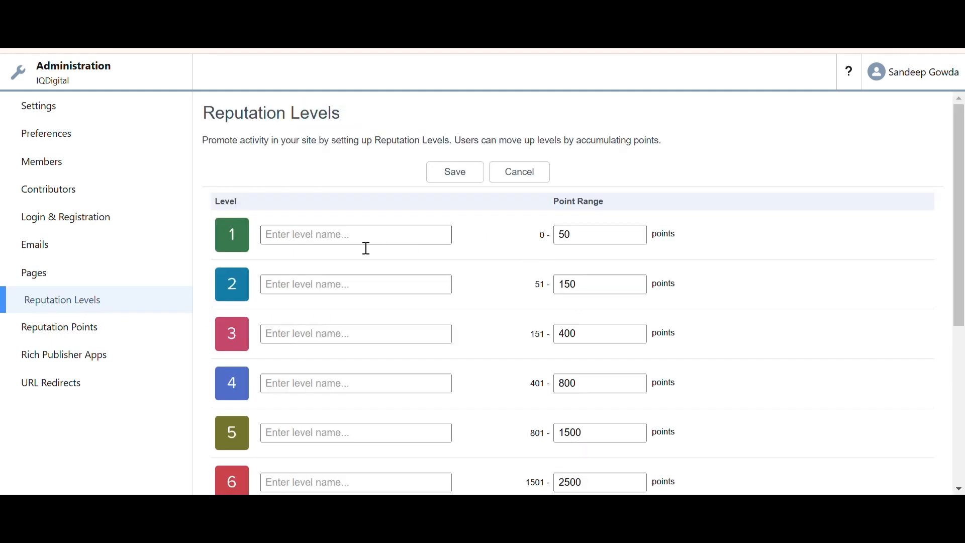
click(285, 242)
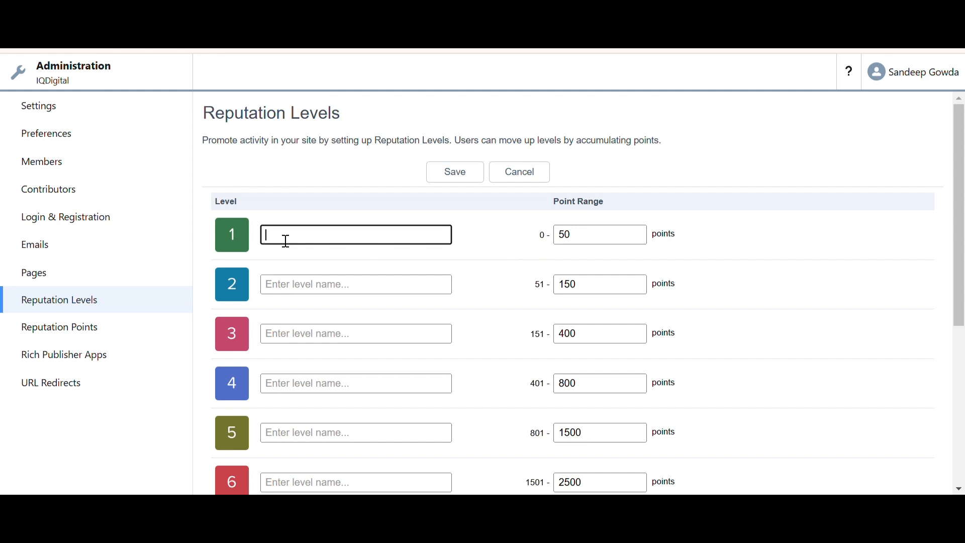
text(level1)
Open Reputation Points and review the points assigned to each engagement and question event
click(84, 327)
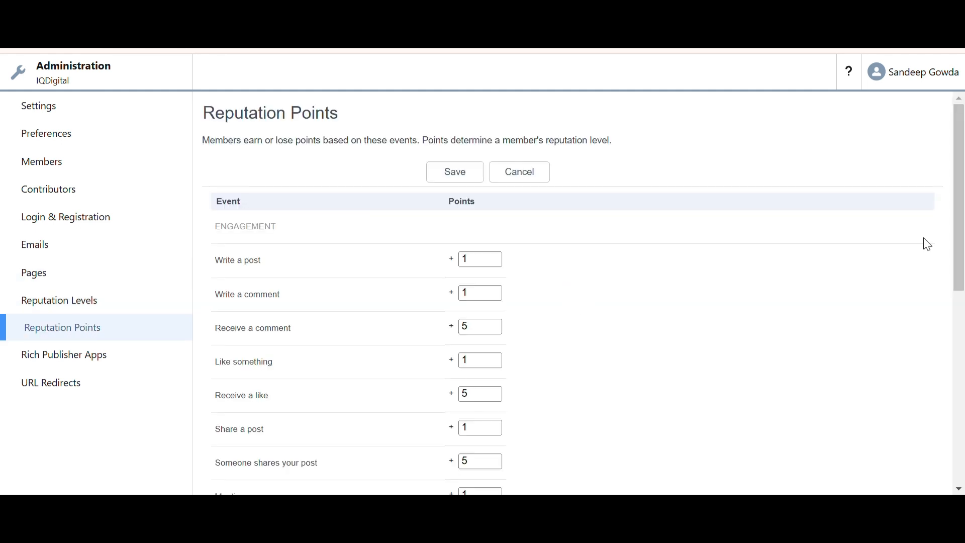
scroll(961, 267, down, 2)
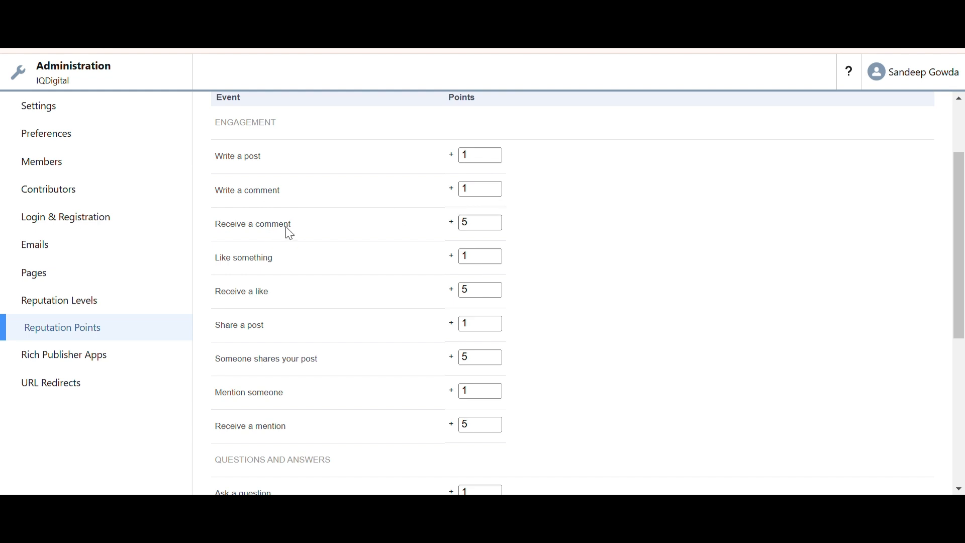
scroll(962, 285, down, 2)
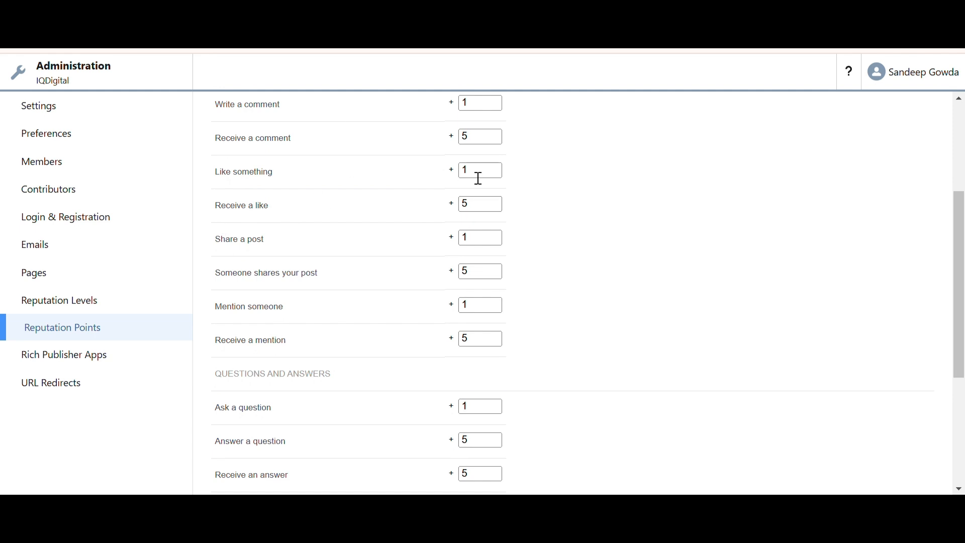
Return to Reputation Levels and start entering a name for level 1
click(89, 301)
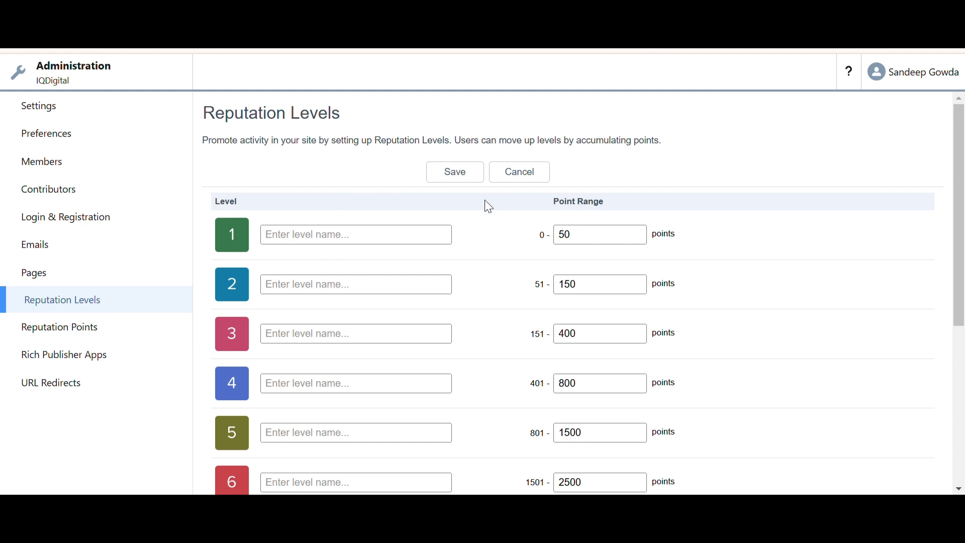
click(315, 241)
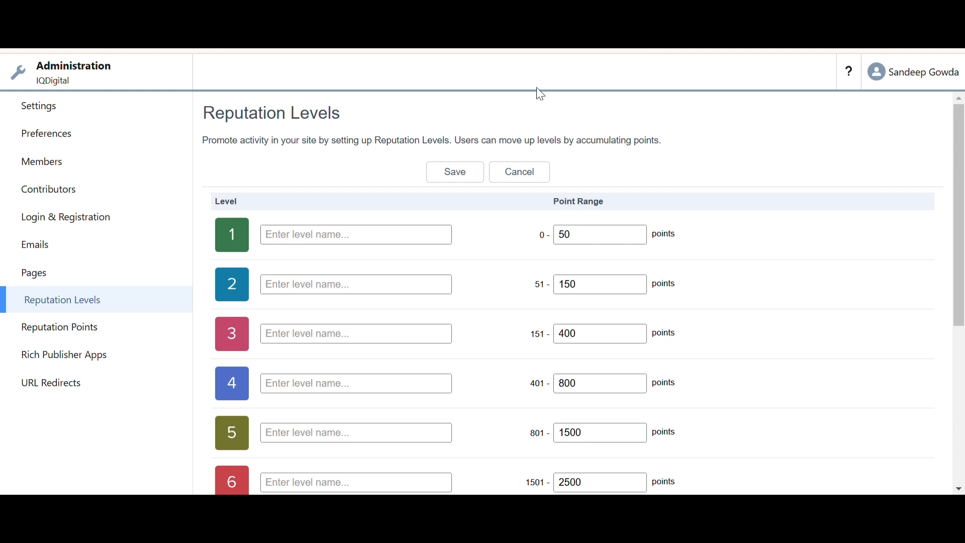